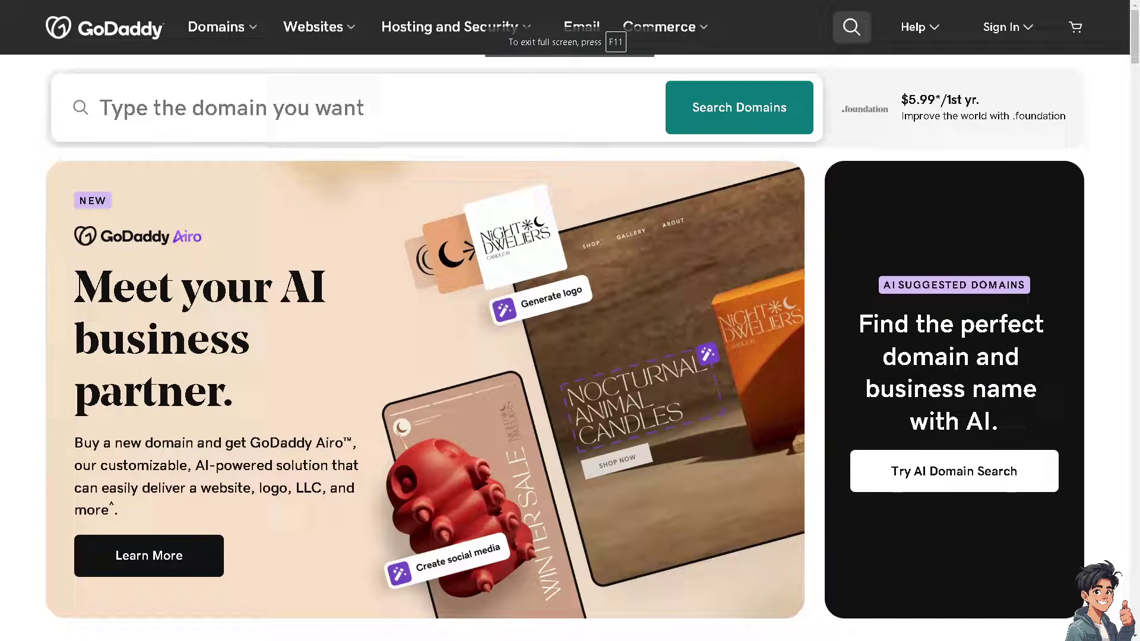
# Open GoDaddy's Sign In menu to reach the Create an Account option.
pyautogui.click(1005, 34)
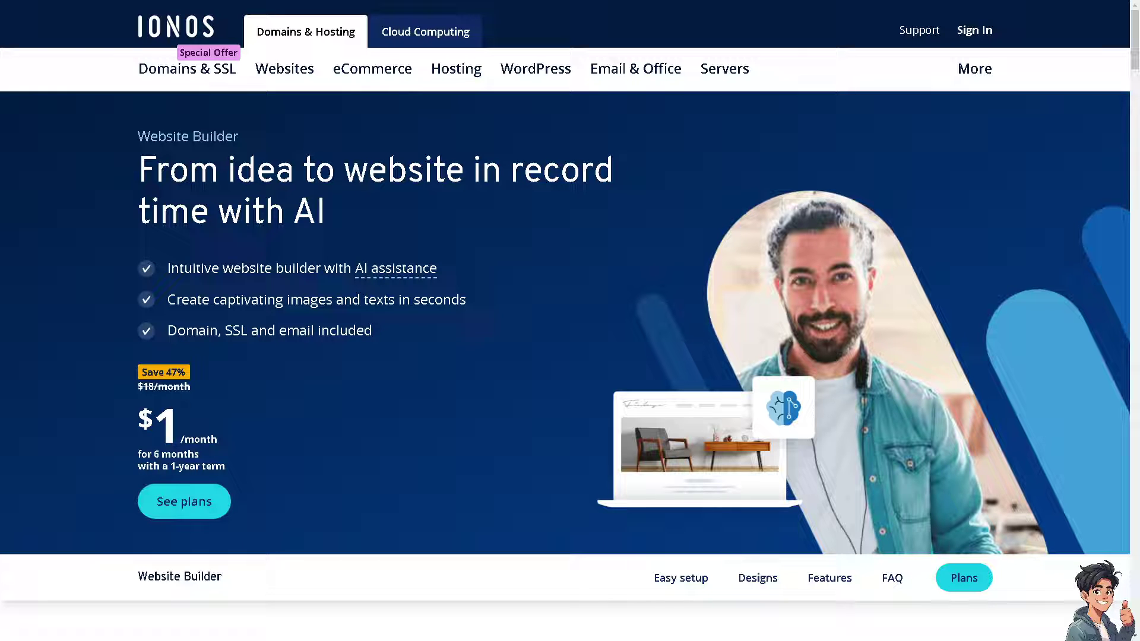
# Scroll the IONOS Website Builder page past templates, three-step builder and extras to the MyWebsite Now plans.
pyautogui.scroll(-1, 525, 314)
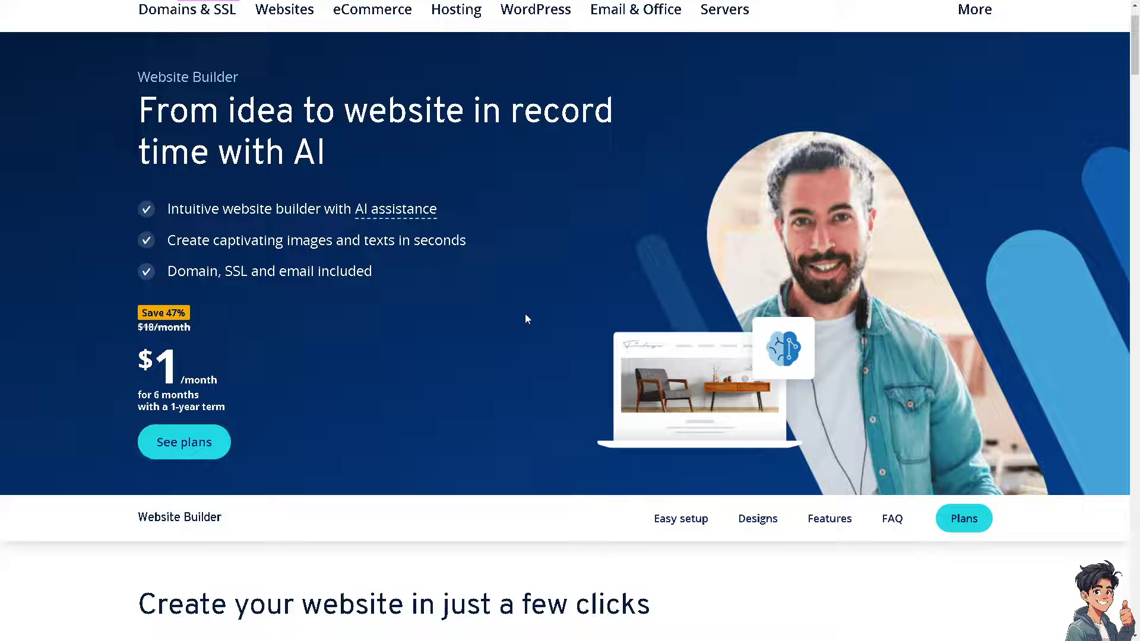
pyautogui.scroll(-2, 526, 315)
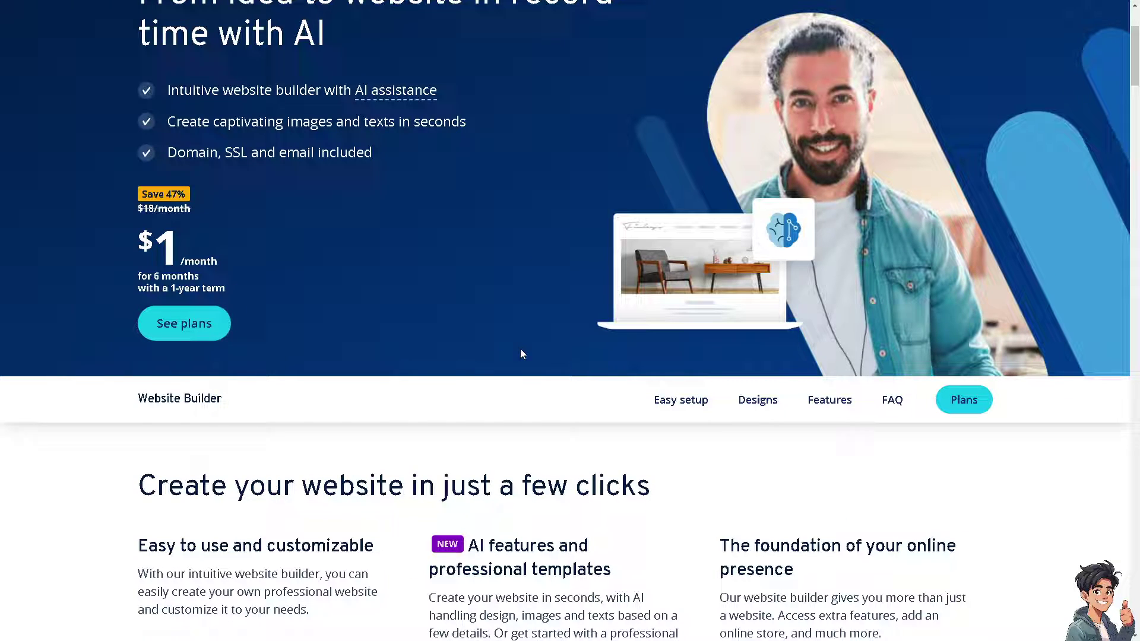
pyautogui.scroll(-2, 491, 408)
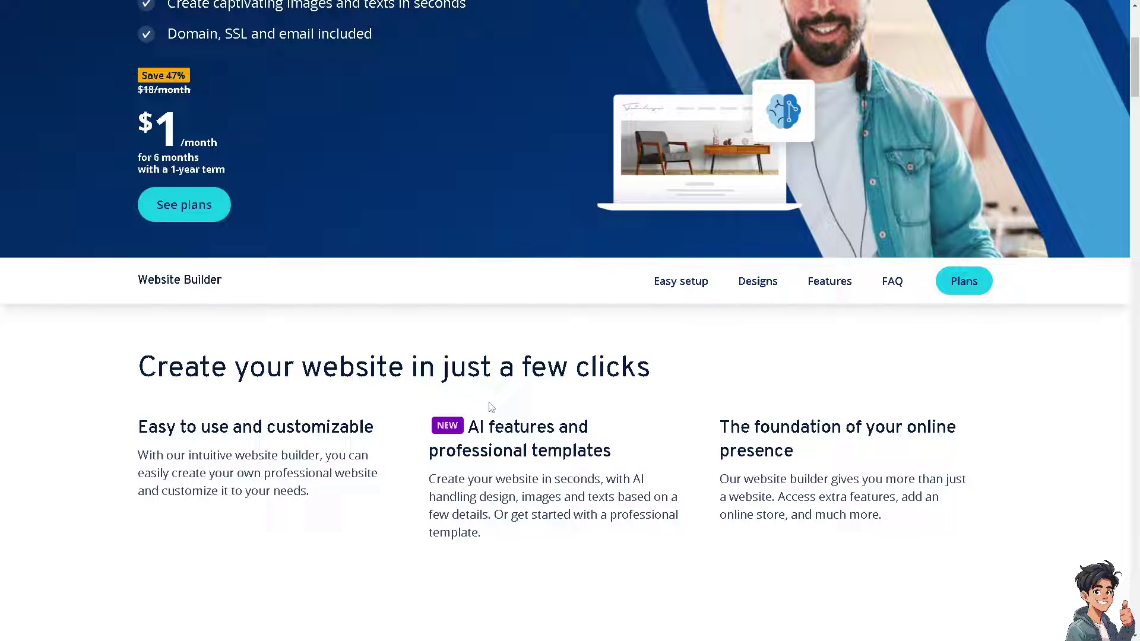
pyautogui.scroll(-1, 491, 408)
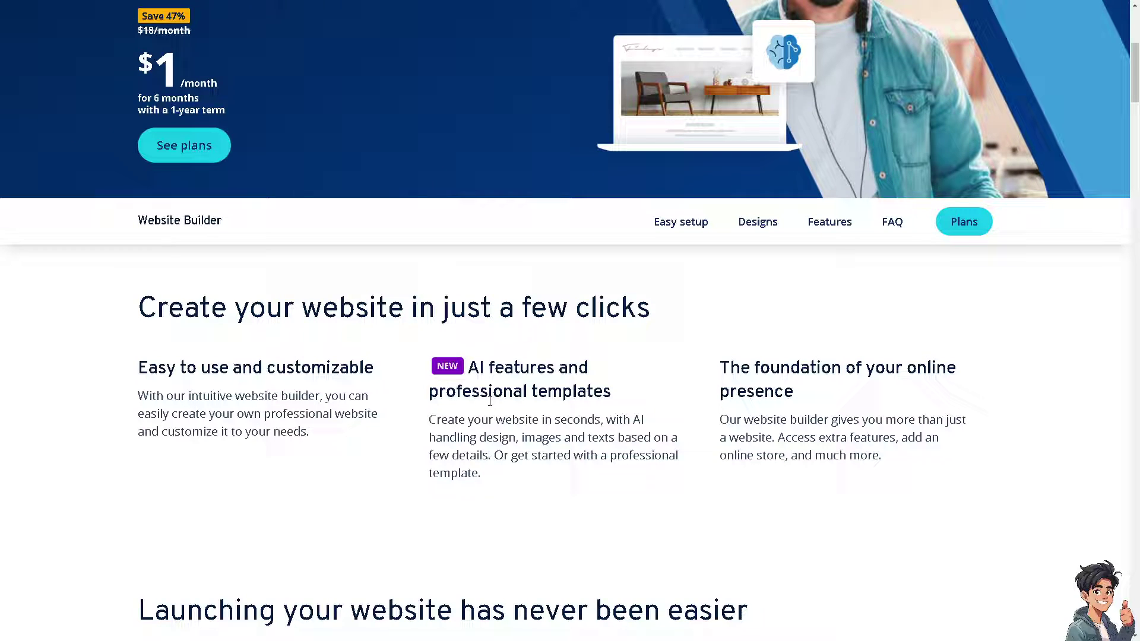
pyautogui.scroll(-2, 490, 402)
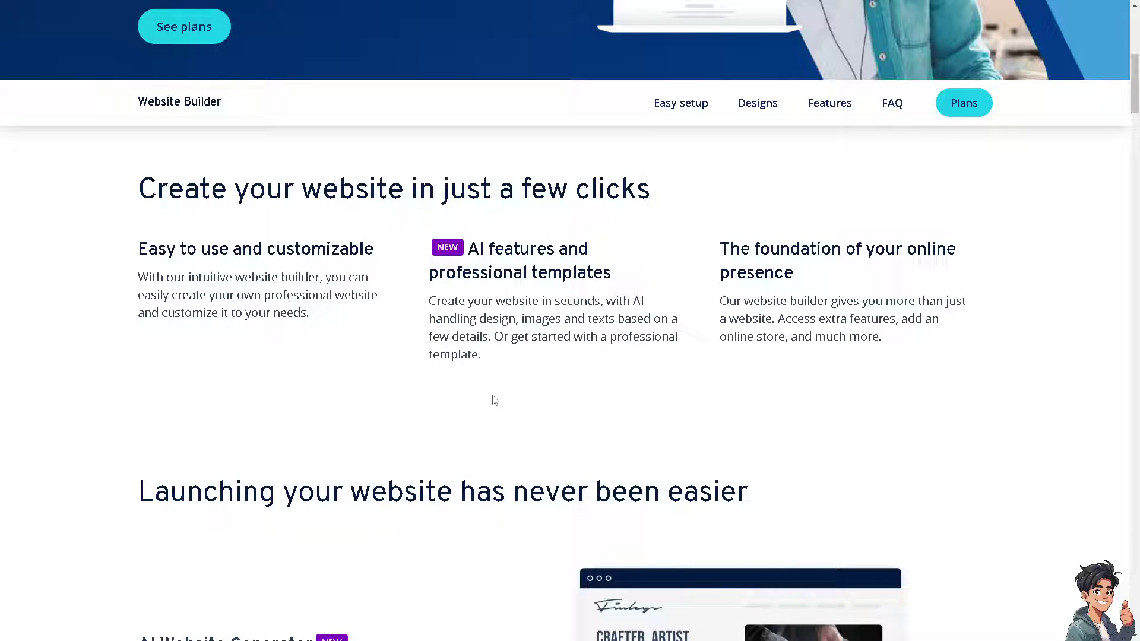
pyautogui.scroll(-1, 494, 401)
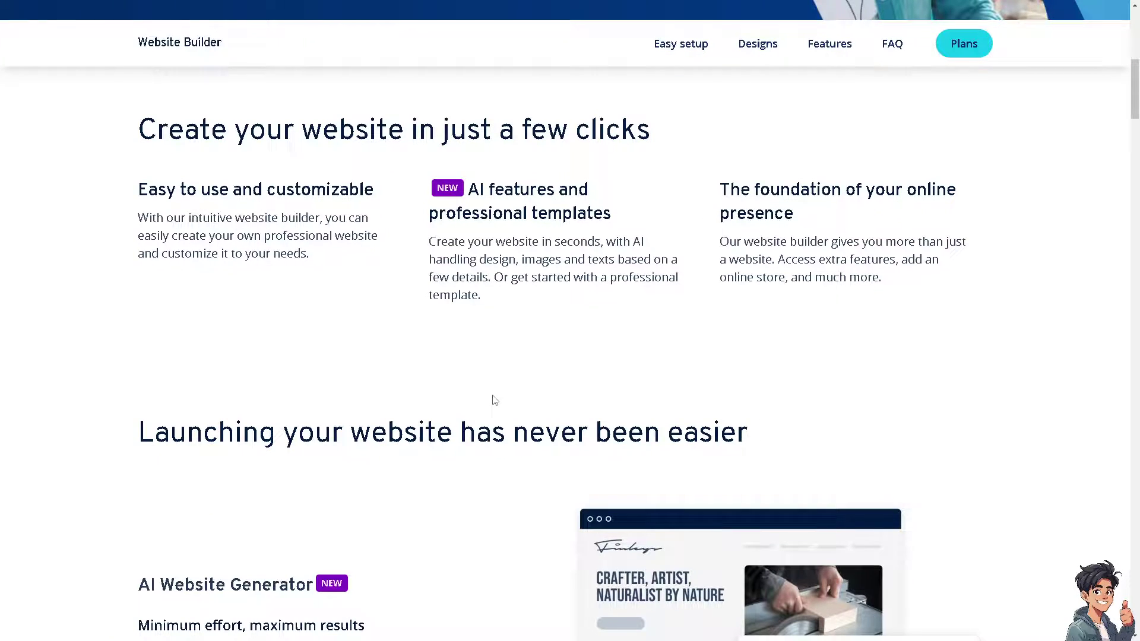
pyautogui.scroll(-3, 494, 401)
pyautogui.scroll(-1, 494, 401)
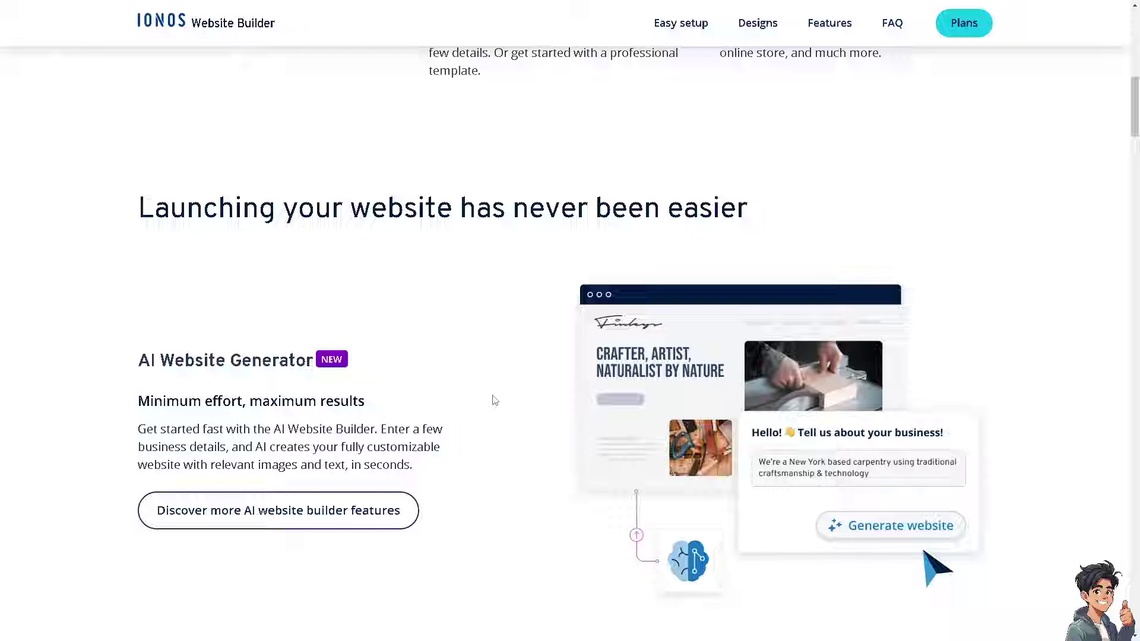
pyautogui.scroll(-2, 495, 401)
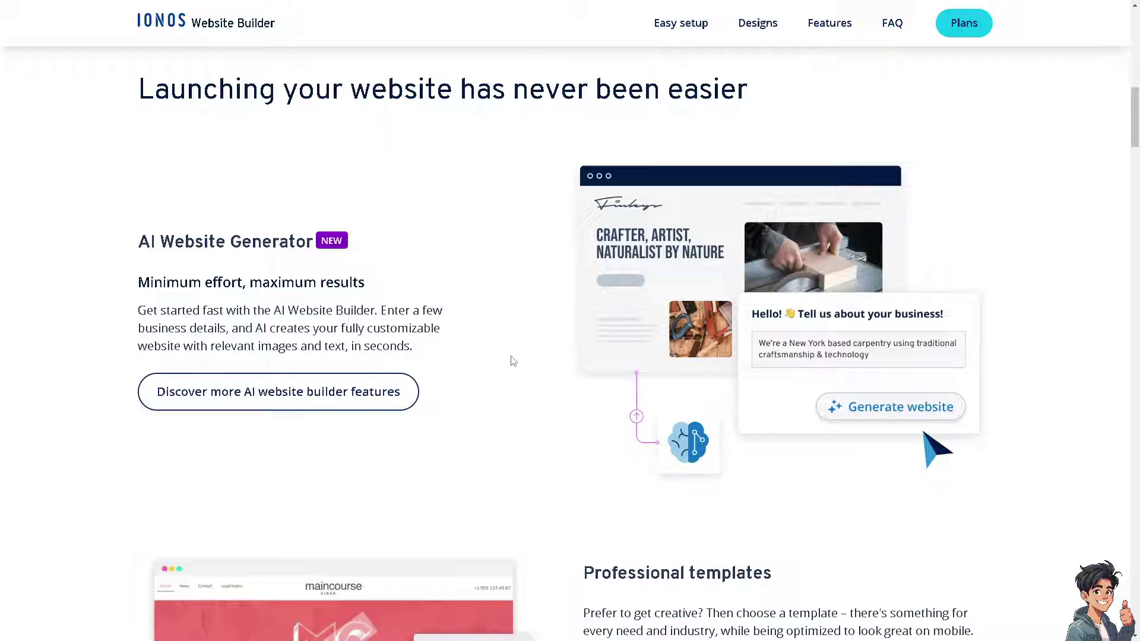
pyautogui.scroll(-2, 513, 361)
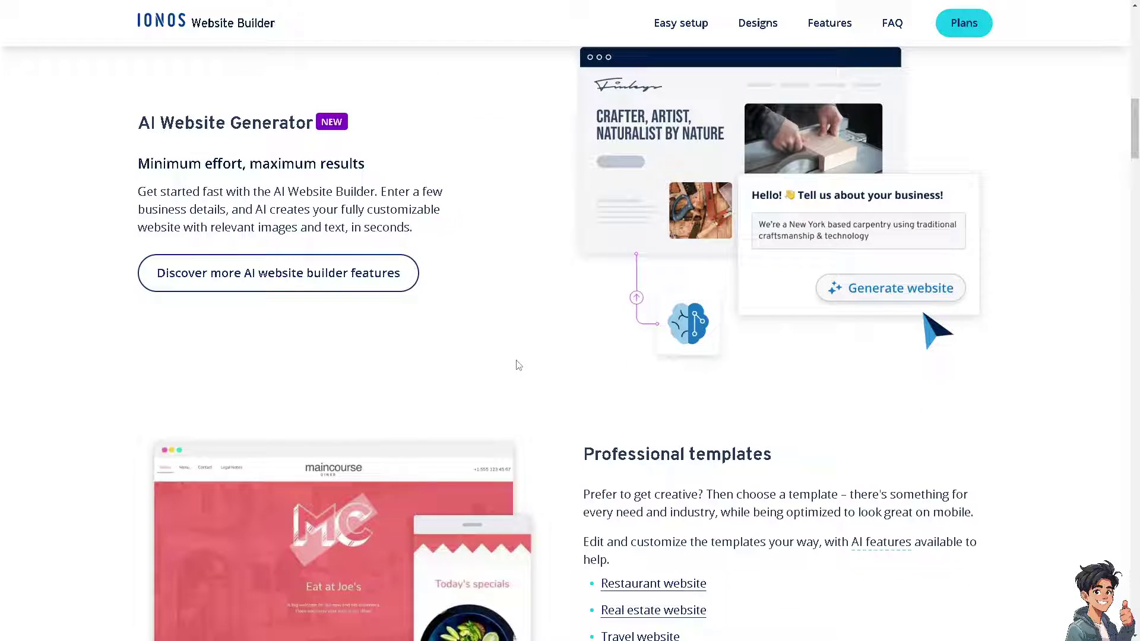
pyautogui.scroll(-2, 473, 366)
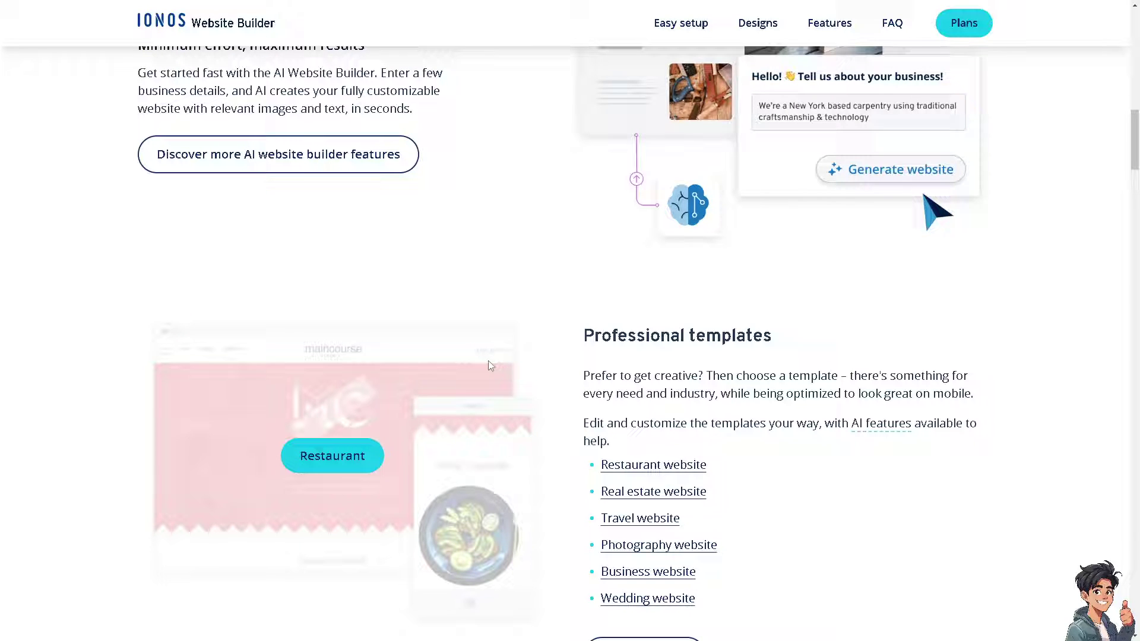
pyautogui.scroll(-2, 493, 365)
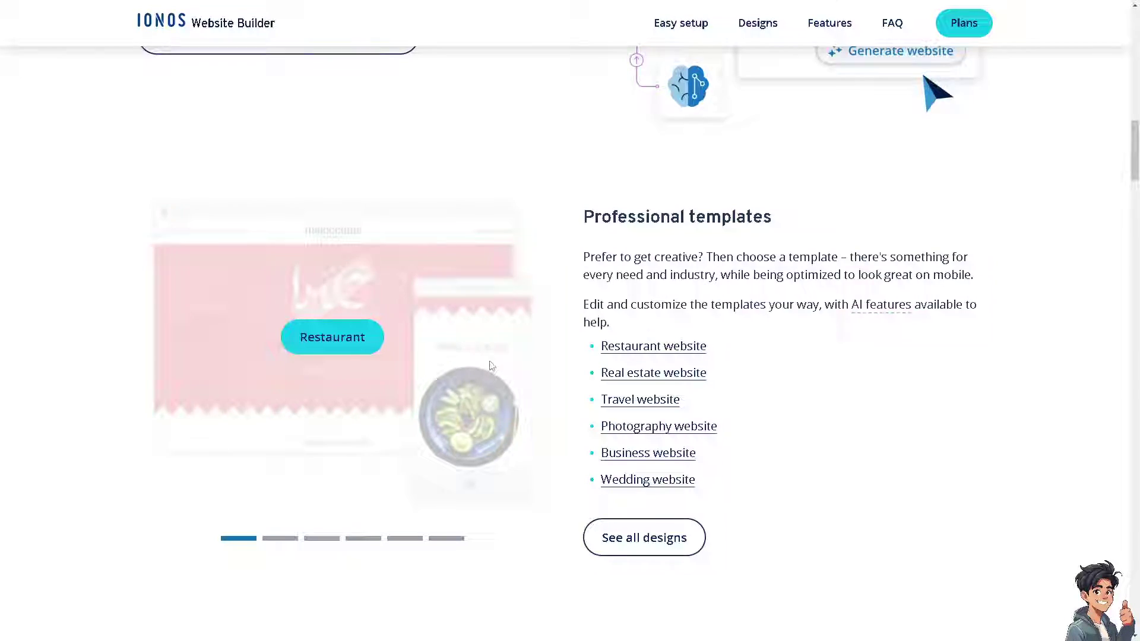
pyautogui.scroll(-2, 492, 365)
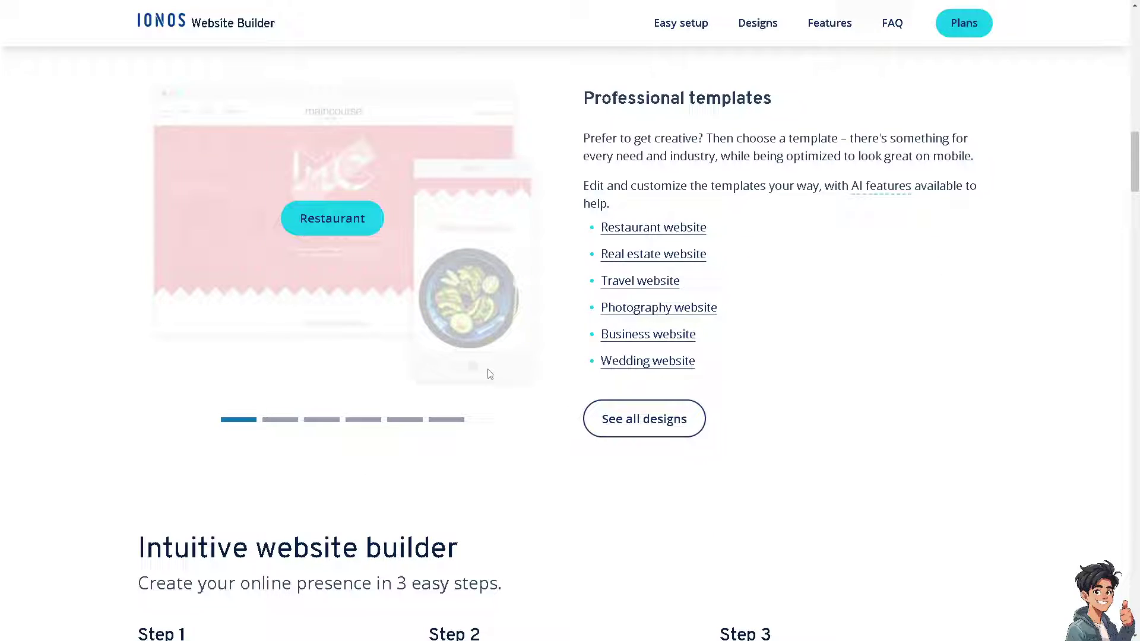
pyautogui.scroll(-3, 490, 374)
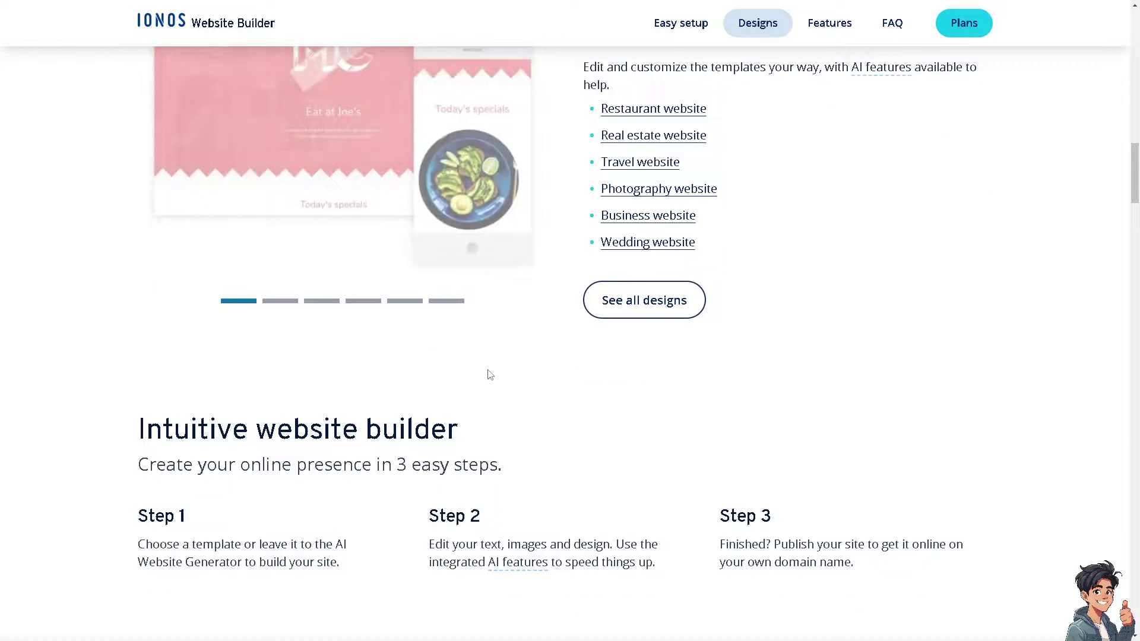
pyautogui.scroll(-3, 490, 373)
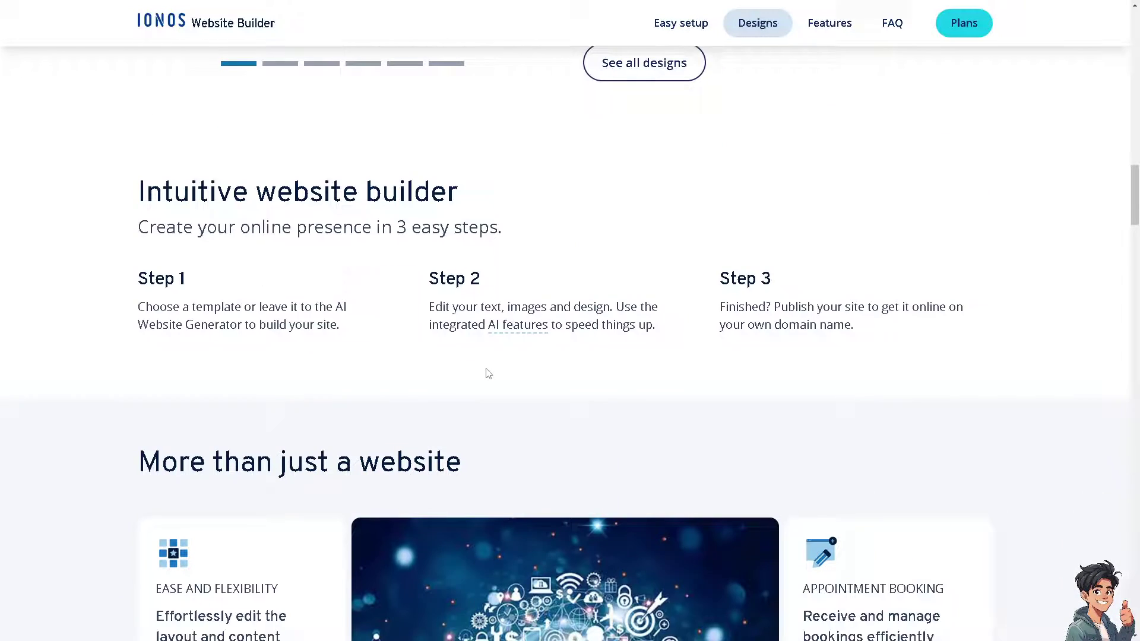
pyautogui.scroll(-3, 488, 373)
# Review the Starter, Plus and Pro MyWebsite Now prices, then scroll back up.
pyautogui.scroll(-5, 488, 373)
pyautogui.scroll(-5, 488, 373)
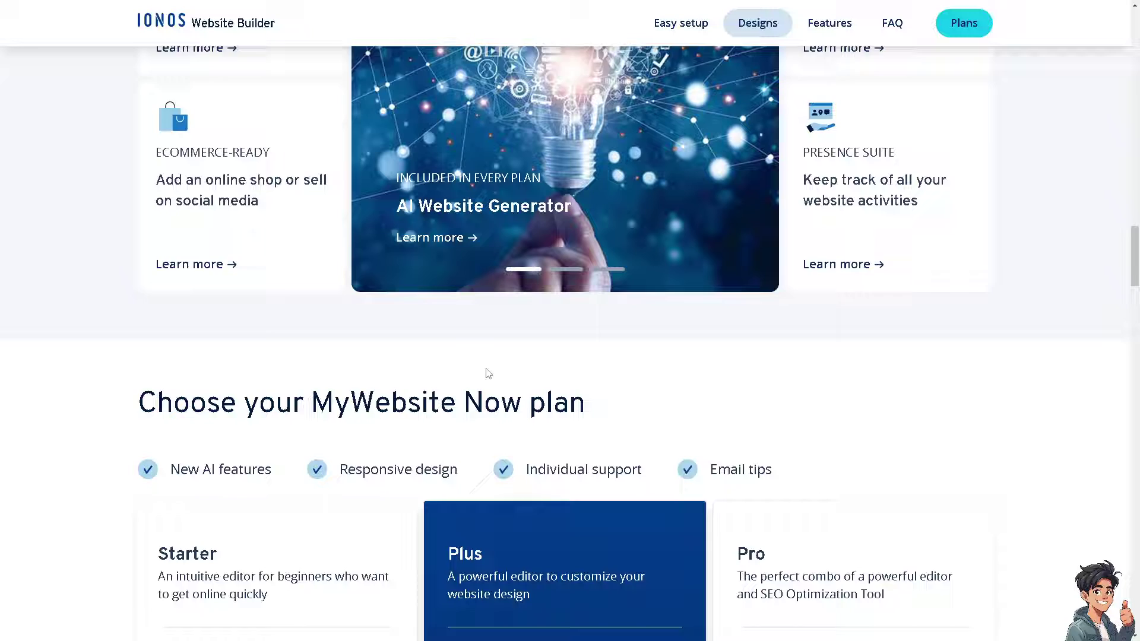
pyautogui.scroll(-3, 489, 373)
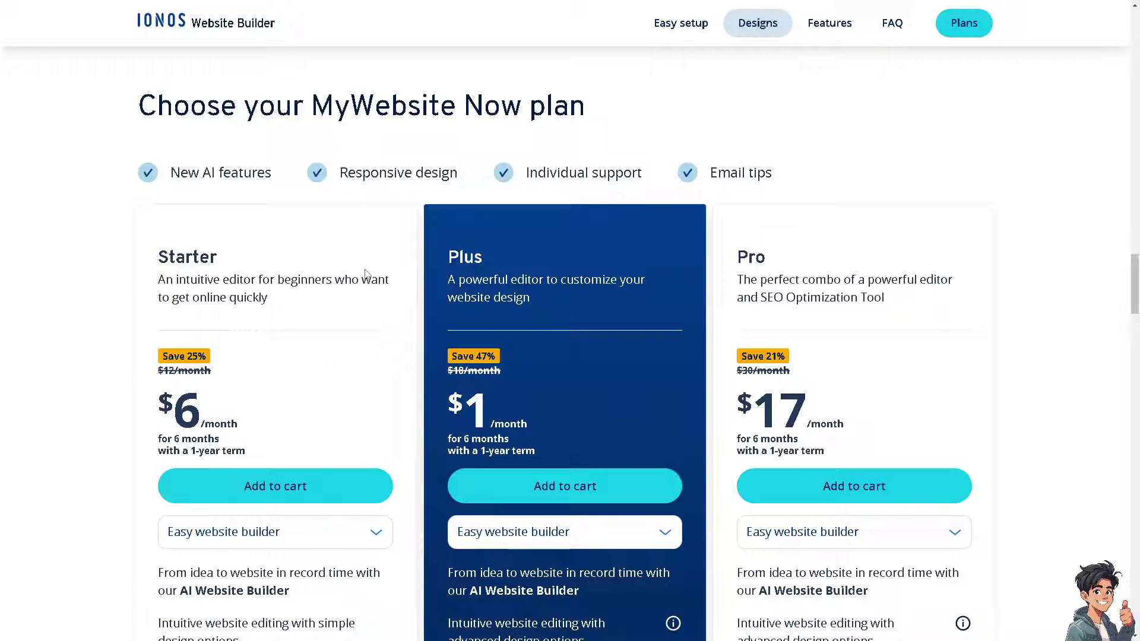
pyautogui.scroll(3, 183, 243)
pyautogui.scroll(4, 183, 243)
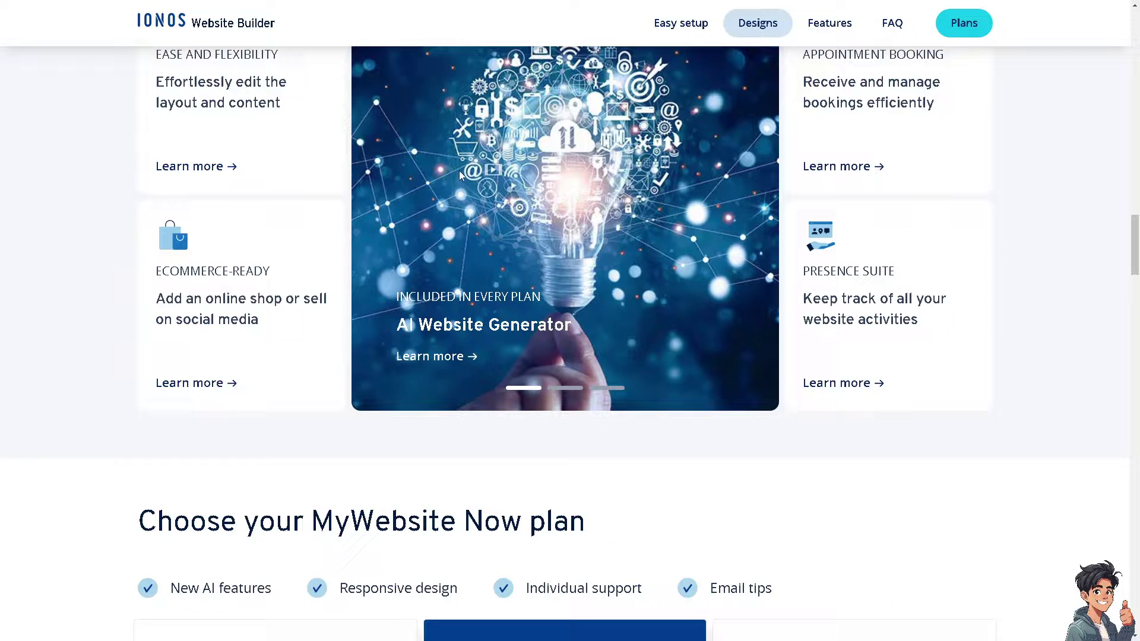
pyautogui.scroll(4, 255, 224)
pyautogui.scroll(4, 537, 198)
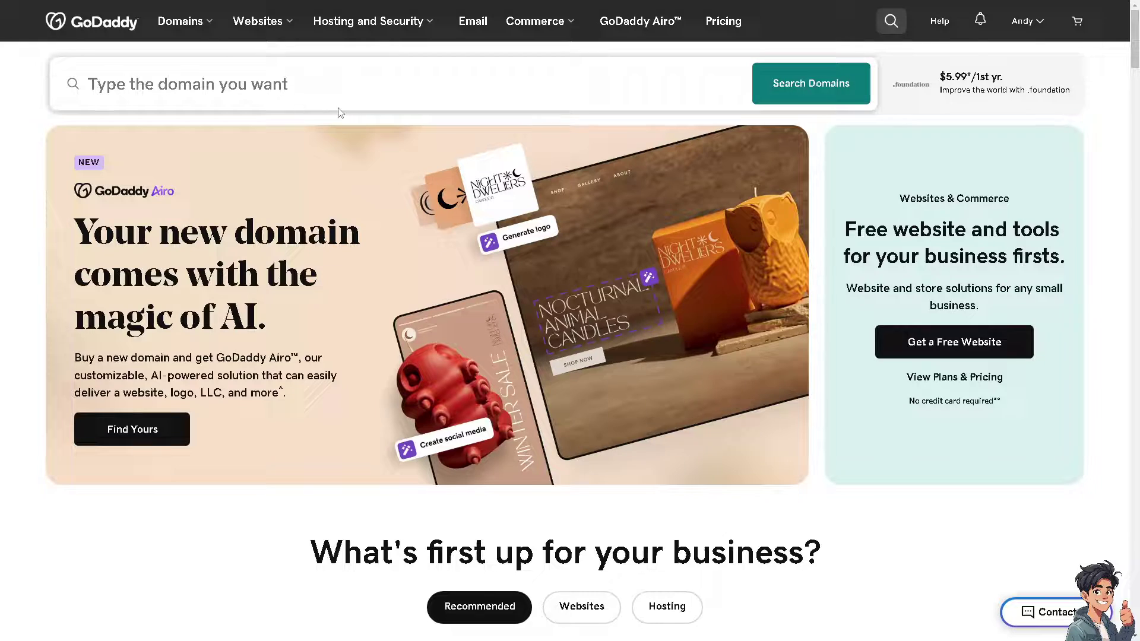
# Go to Transfer Domain Names from GoDaddy's Domains menu.
pyautogui.click(204, 27)
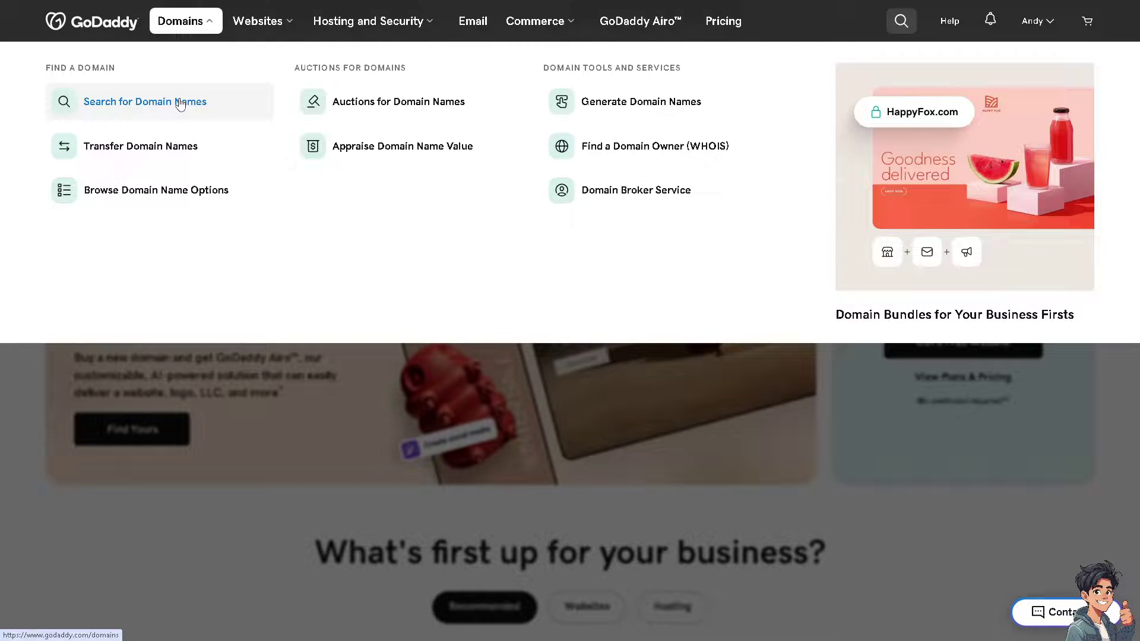
pyautogui.click(138, 153)
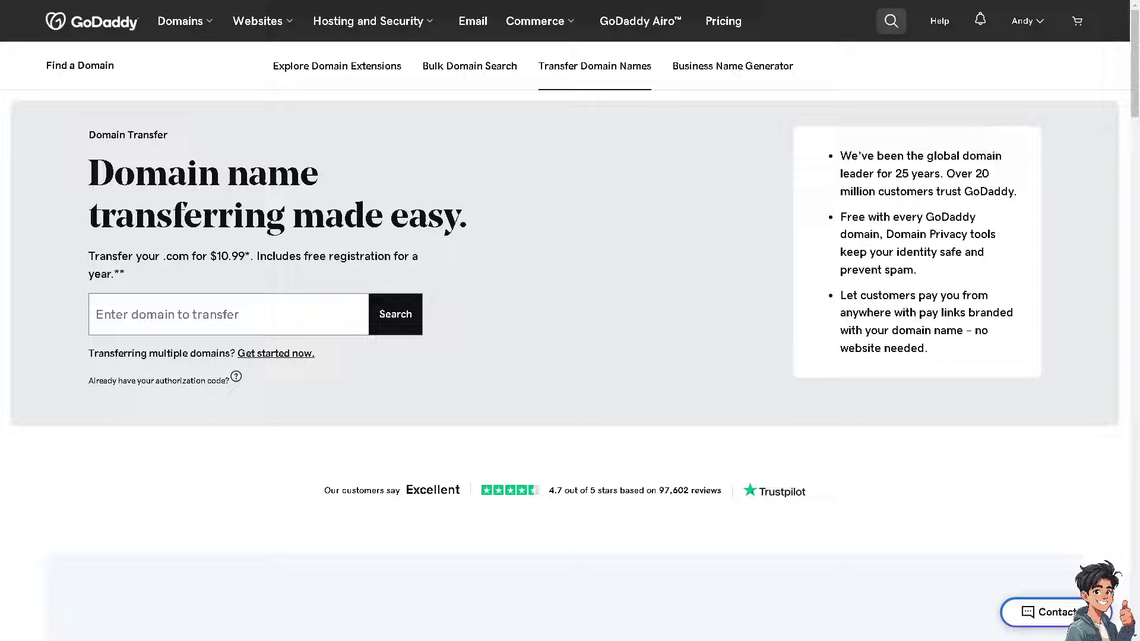
# Go to My Products from the account menu and open Manage on a listed domain.
pyautogui.click(1039, 23)
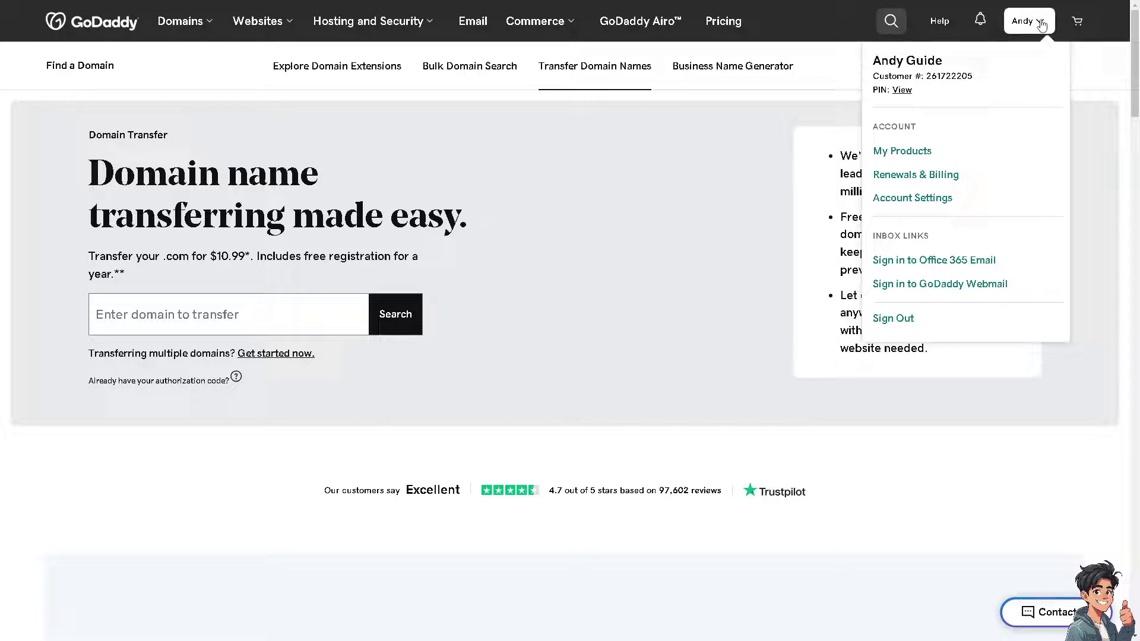
pyautogui.click(902, 150)
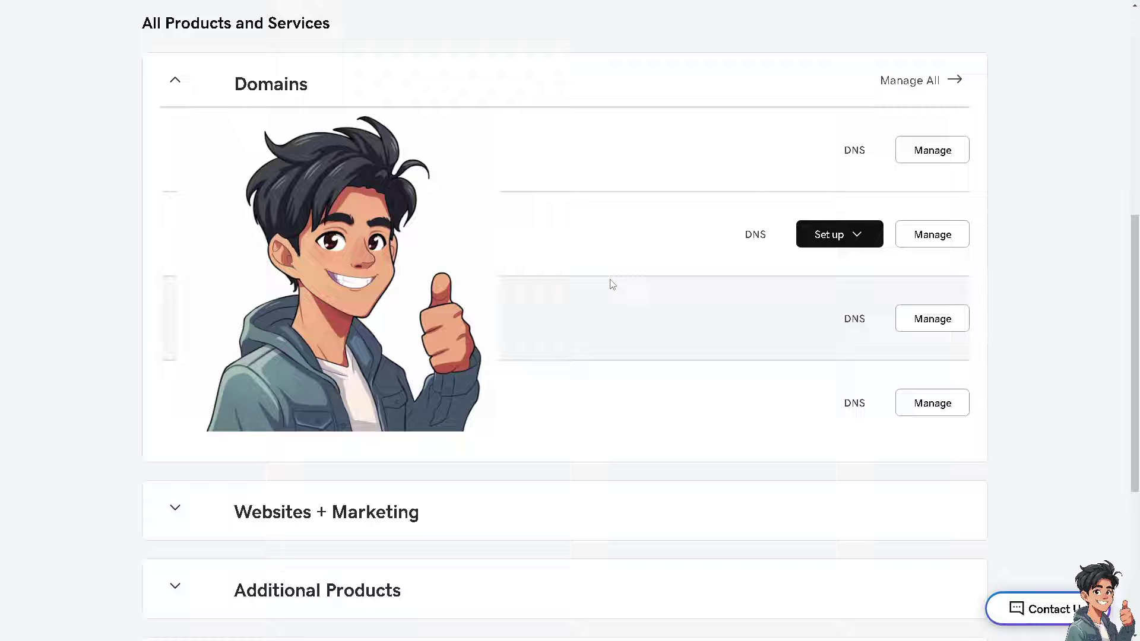
pyautogui.click(932, 234)
pyautogui.click(933, 321)
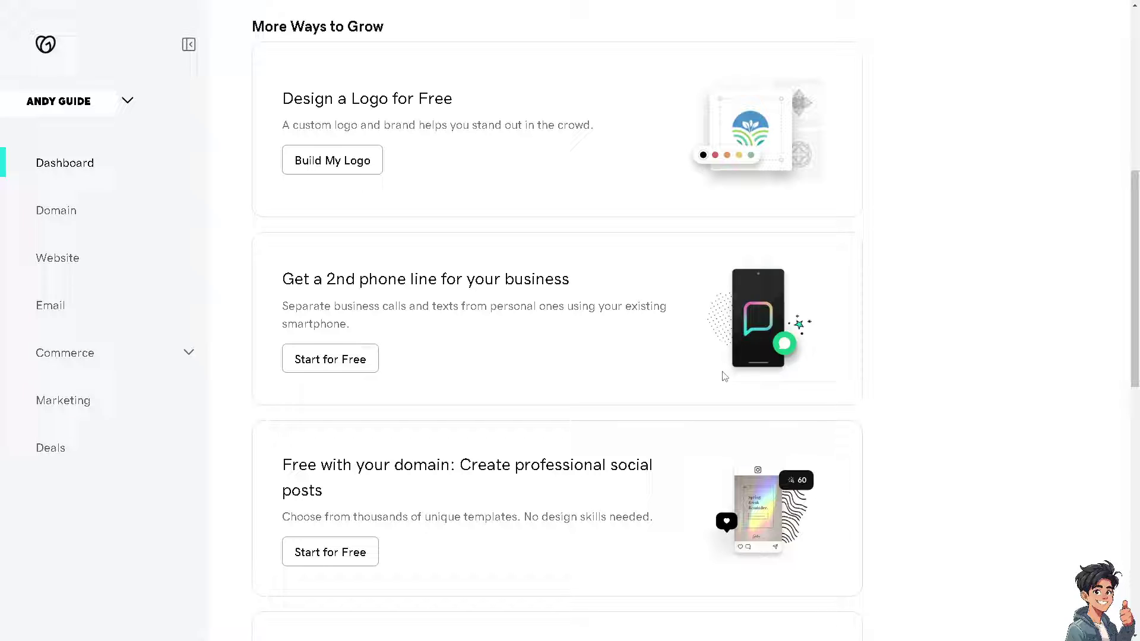
# Scroll the domain dashboard down to Connect Your Domain and the Forward To Any Site field.
pyautogui.scroll(-2, 674, 377)
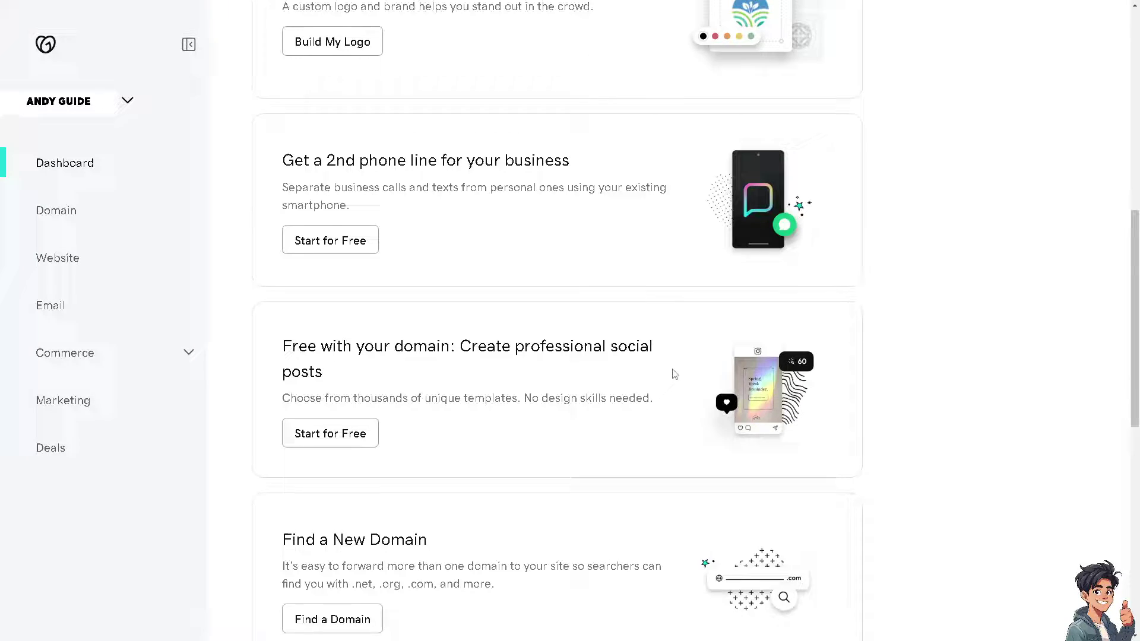
pyautogui.scroll(-3, 675, 375)
pyautogui.scroll(-2, 675, 374)
pyautogui.scroll(-2, 675, 374)
pyautogui.scroll(-2, 659, 376)
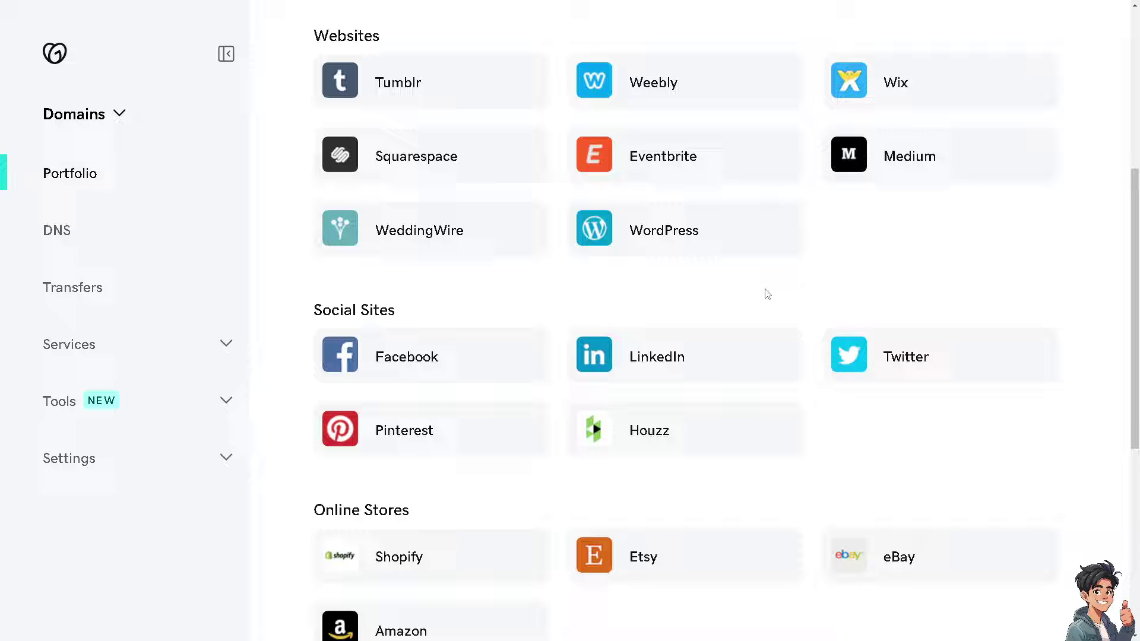
pyautogui.scroll(-1, 746, 303)
pyautogui.scroll(-1, 749, 304)
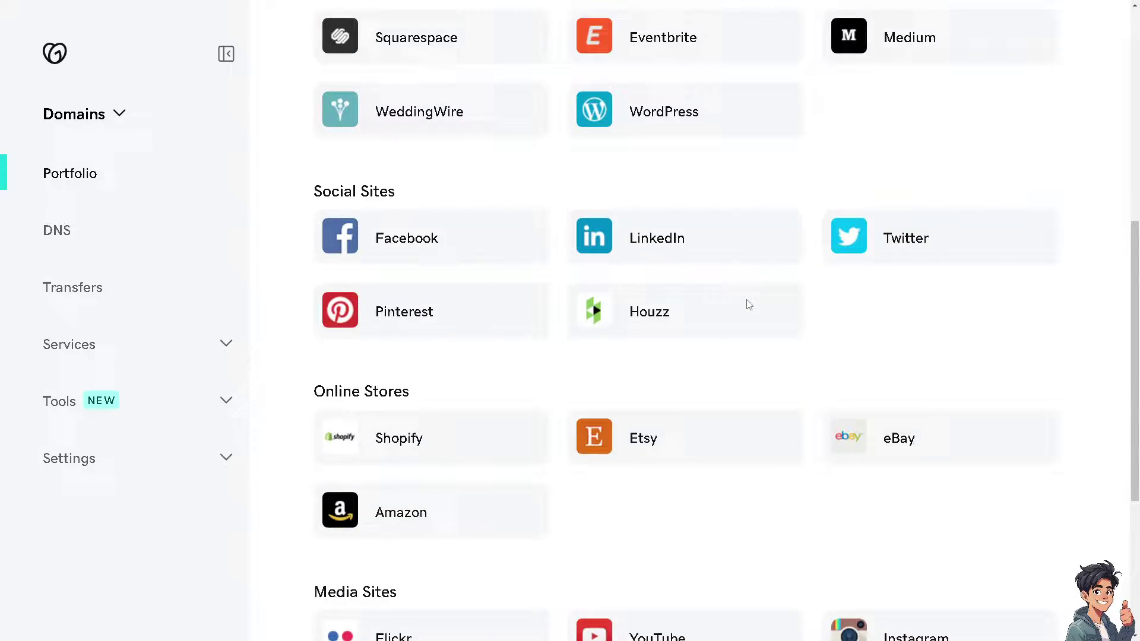
pyautogui.scroll(-5, 748, 304)
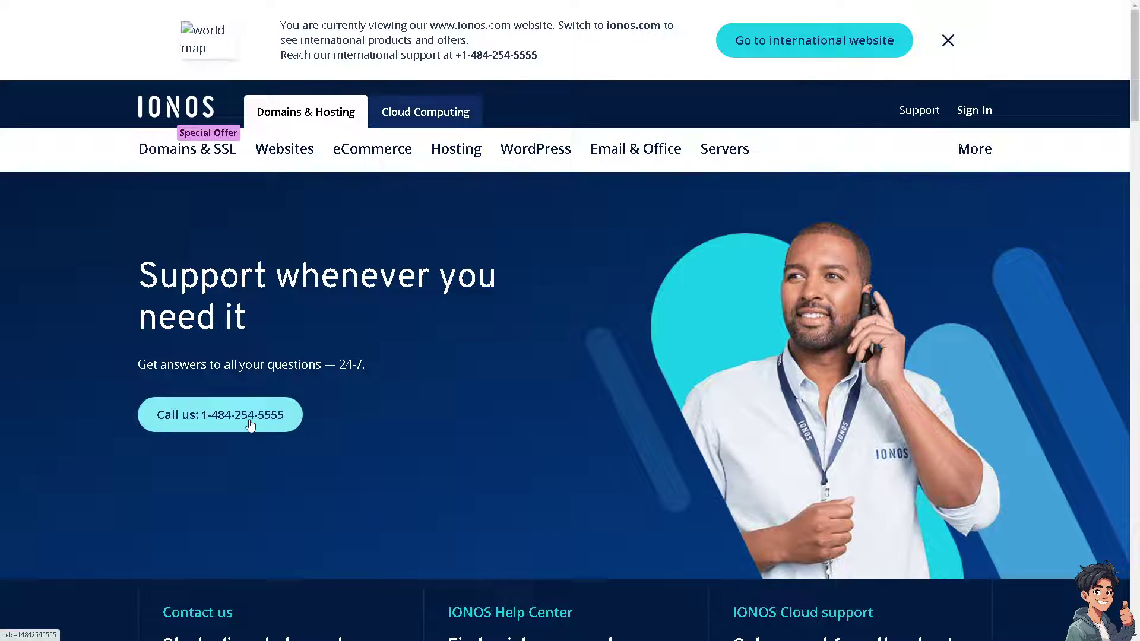
# Scroll the IONOS support page to the live chat, Help Center and cloud support contacts.
pyautogui.scroll(-2, 274, 428)
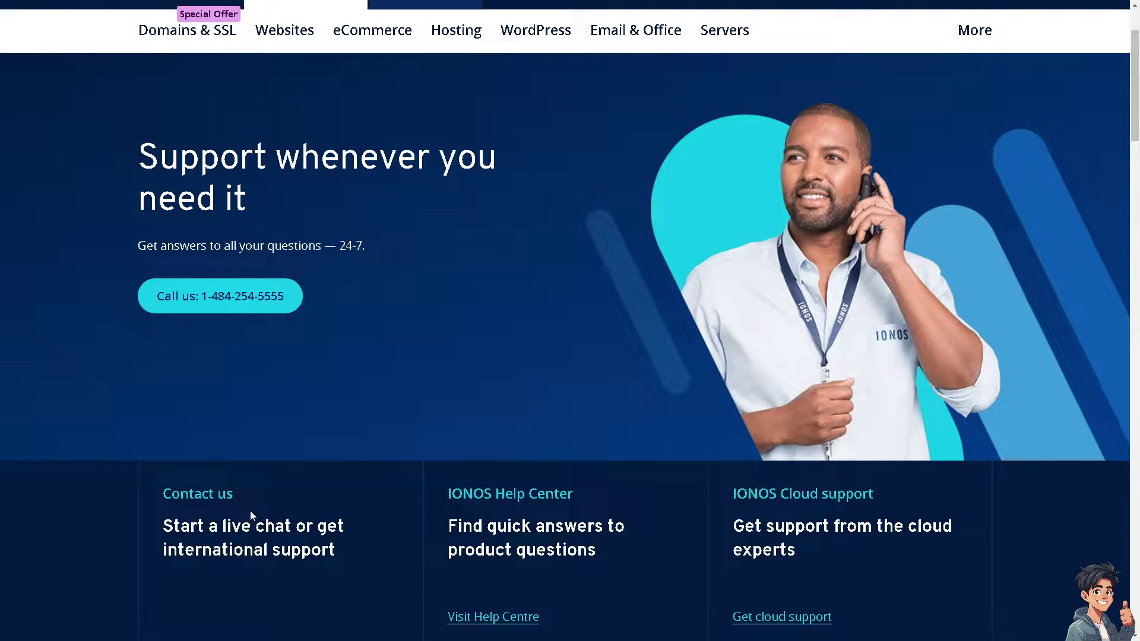